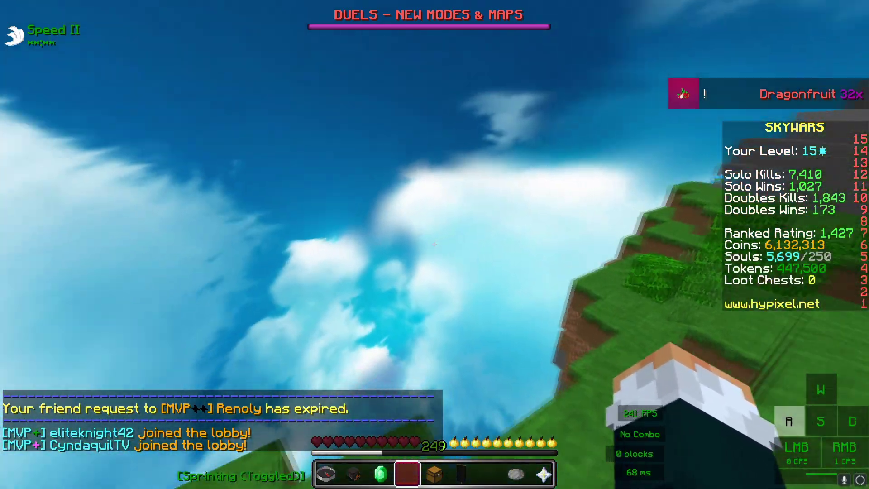
Step: Switch to the third-person camera with F5 to show the character in the SkyWars lobby
key(F5)
key(F5)
key(F5)
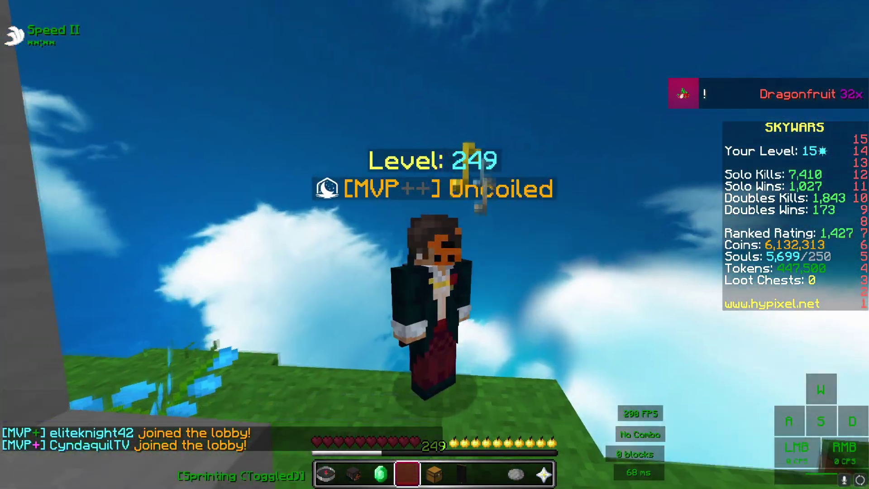
Step: Pause the game and go to Options, then Video Settings
key(Escape)
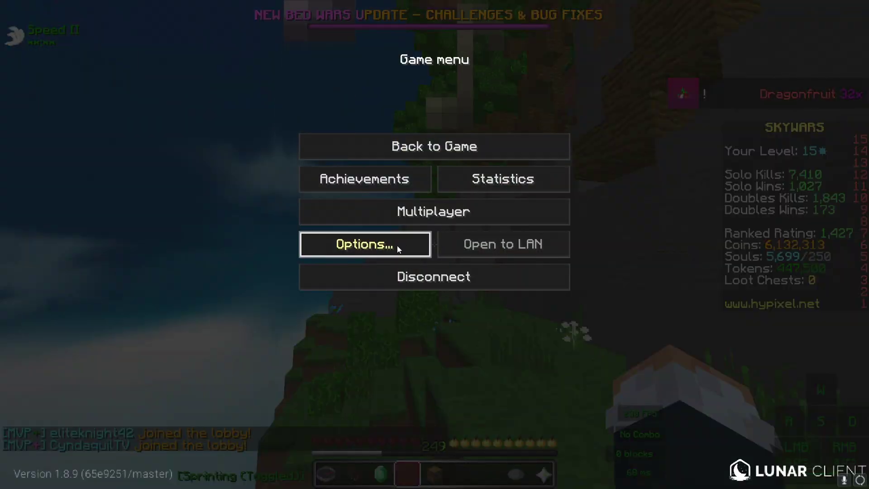
click(407, 246)
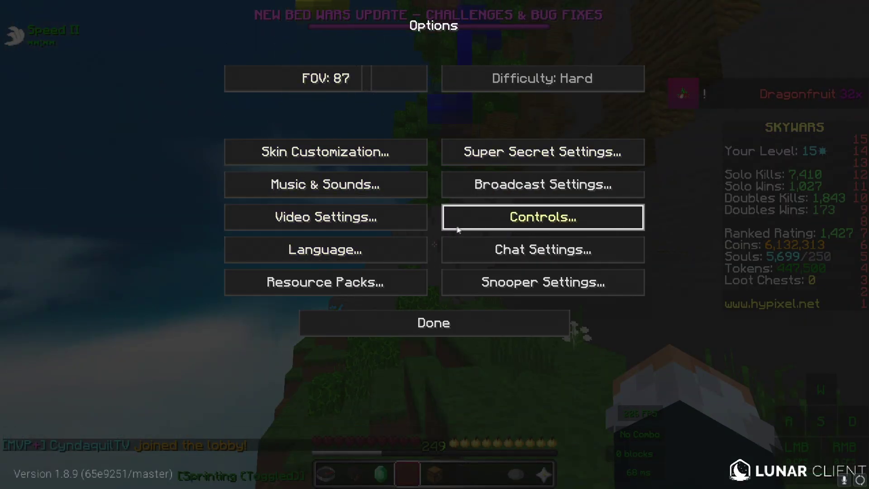
click(401, 222)
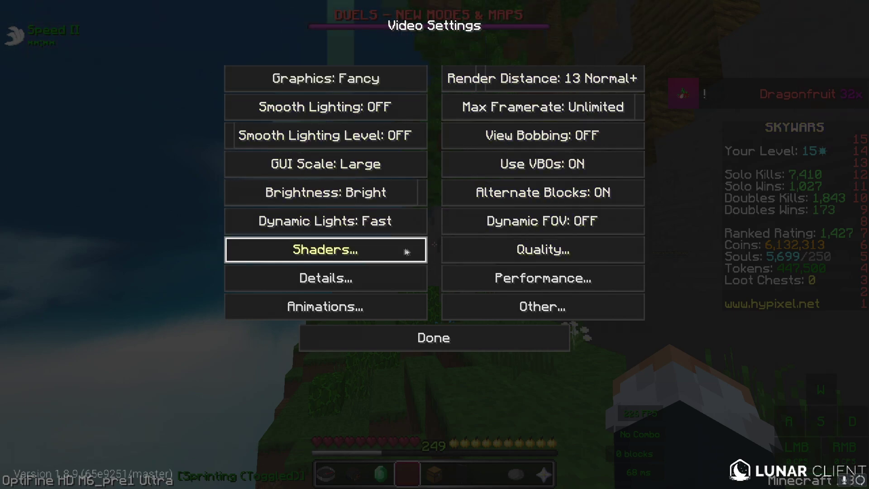
Step: Review the Quality and Animations screens, then show Performance Settings with Smooth FPS on and Fast Render off
click(480, 251)
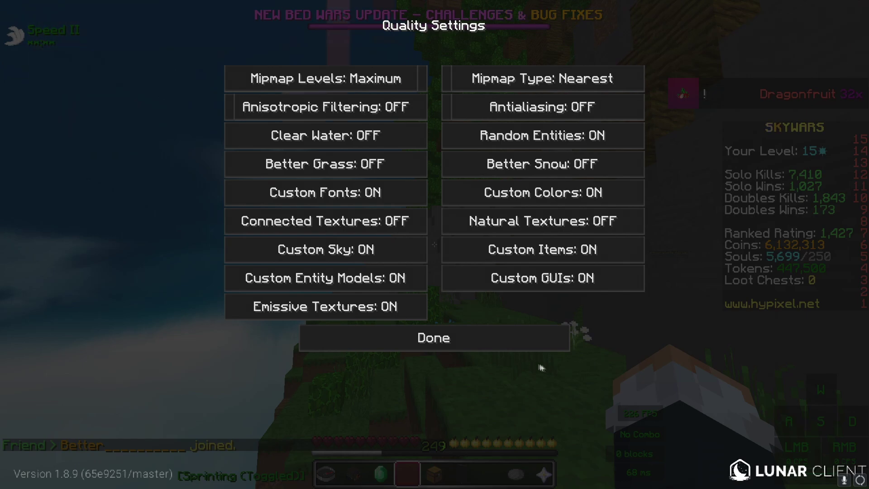
click(539, 345)
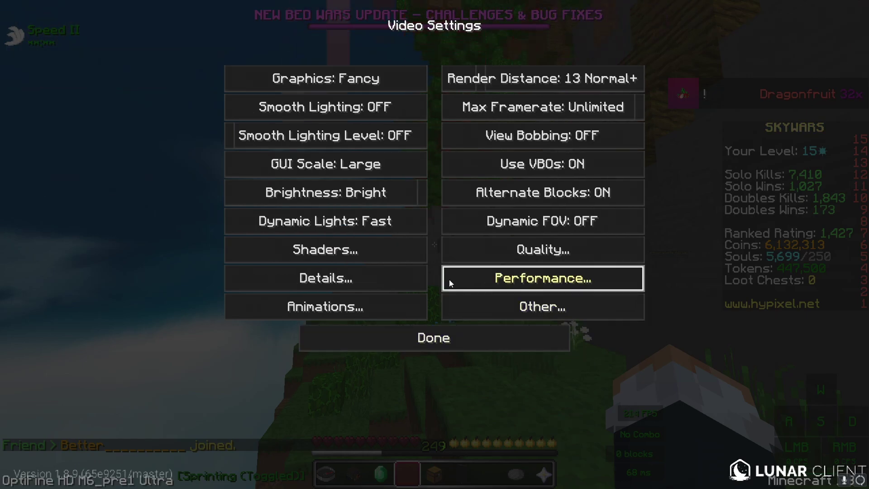
click(358, 307)
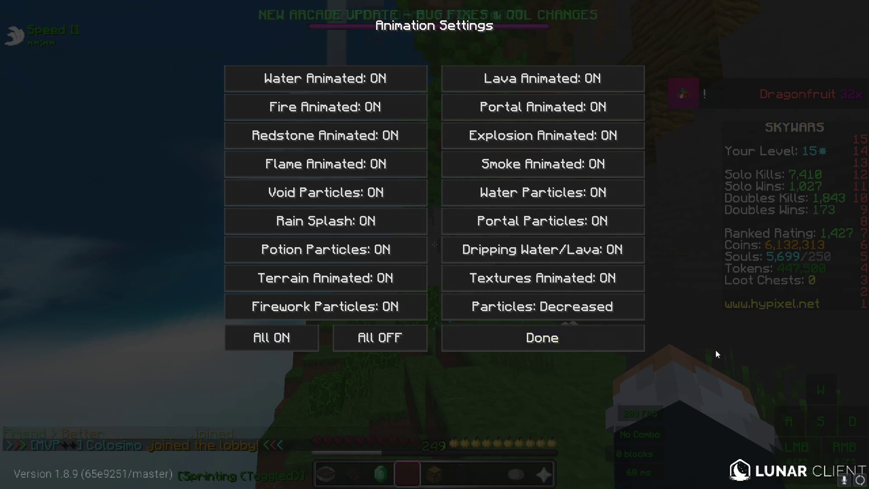
click(542, 347)
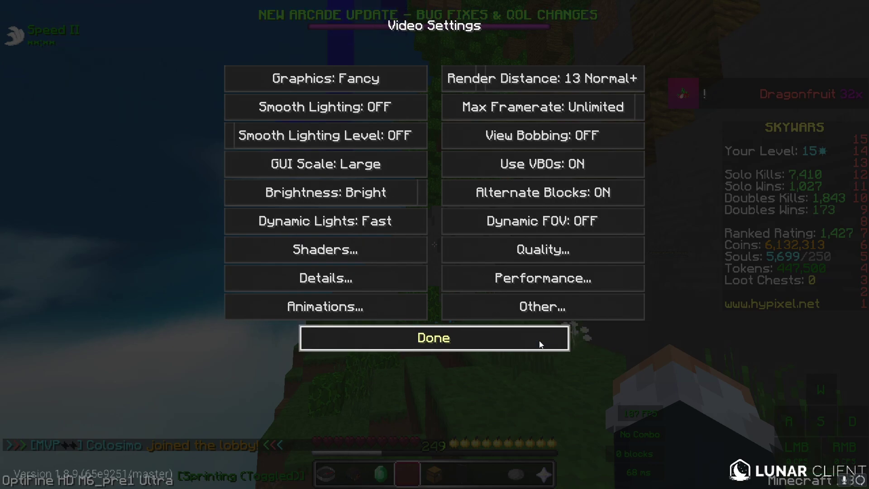
click(520, 286)
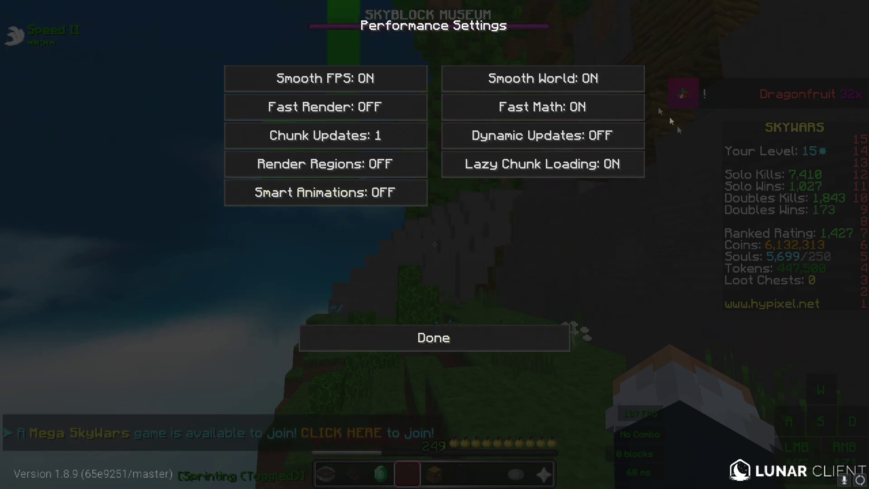
Step: Look over the shader pack list, leave shaders off, and resume play in the lobby
click(548, 347)
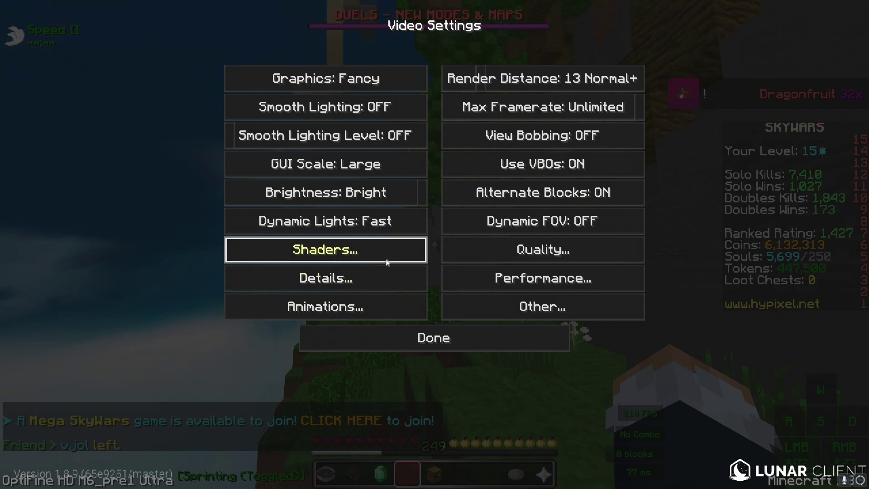
click(357, 251)
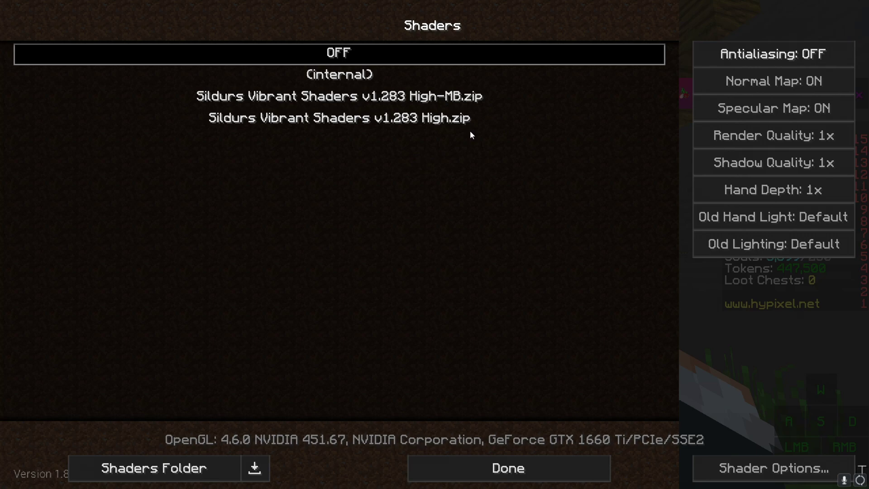
click(524, 466)
key(Escape)
key(F5)
key(F5)
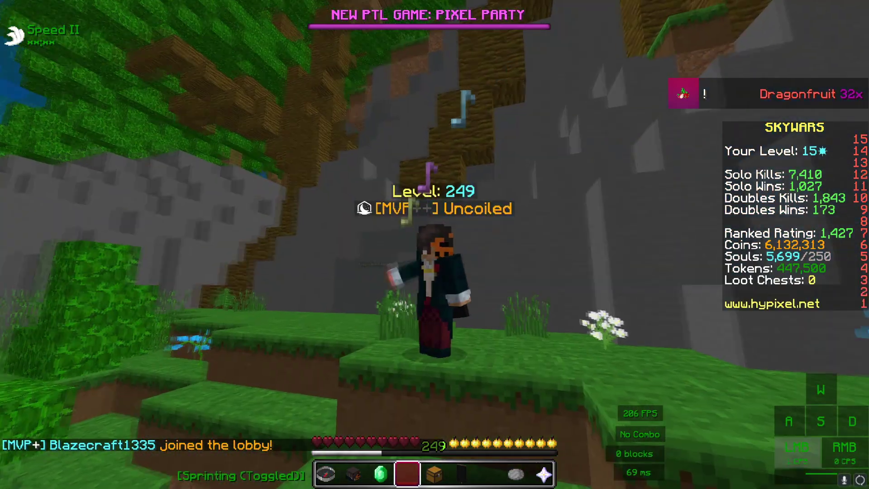
key(F5)
key(Shift_R)
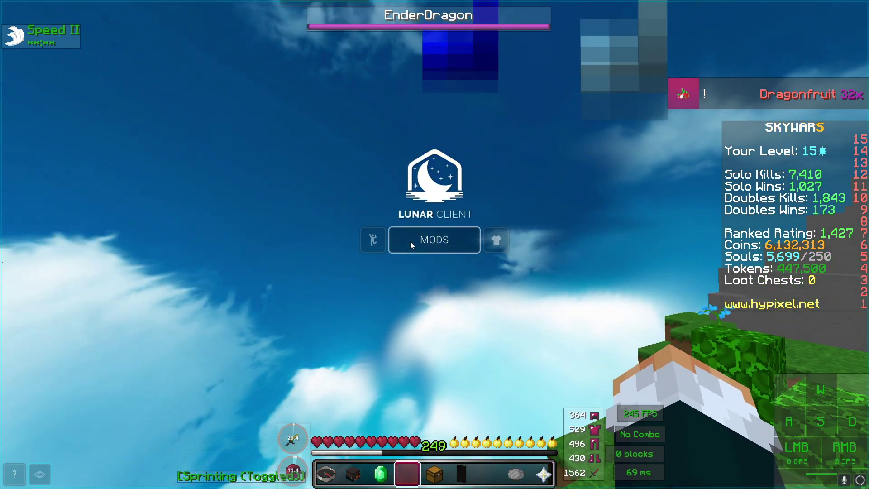
click(412, 245)
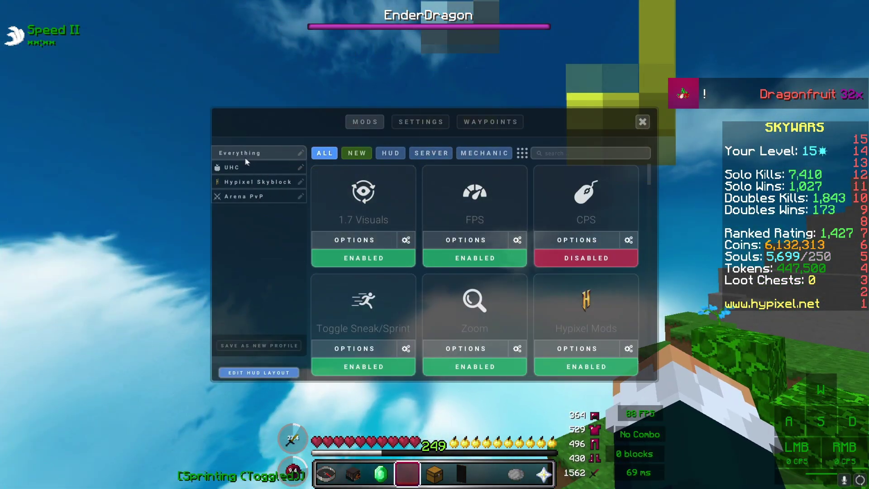
key(Escape)
key(F5)
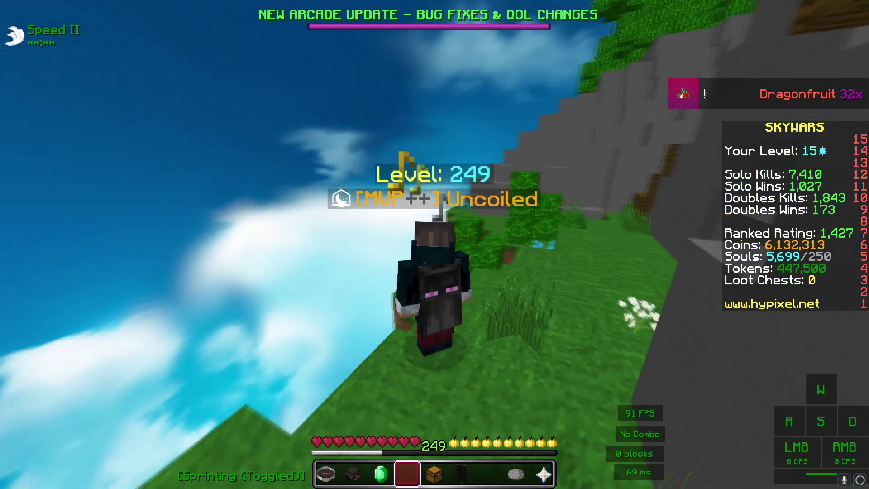
key(Shift_R)
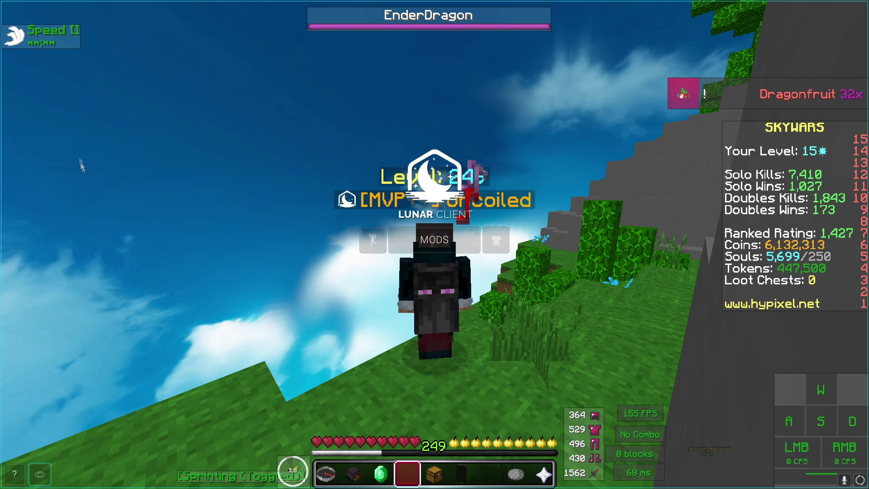
key(Escape)
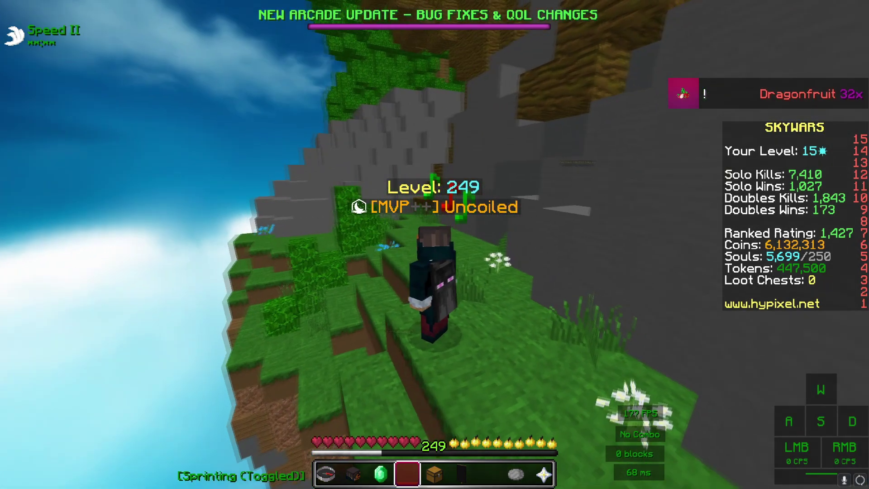
key(F5)
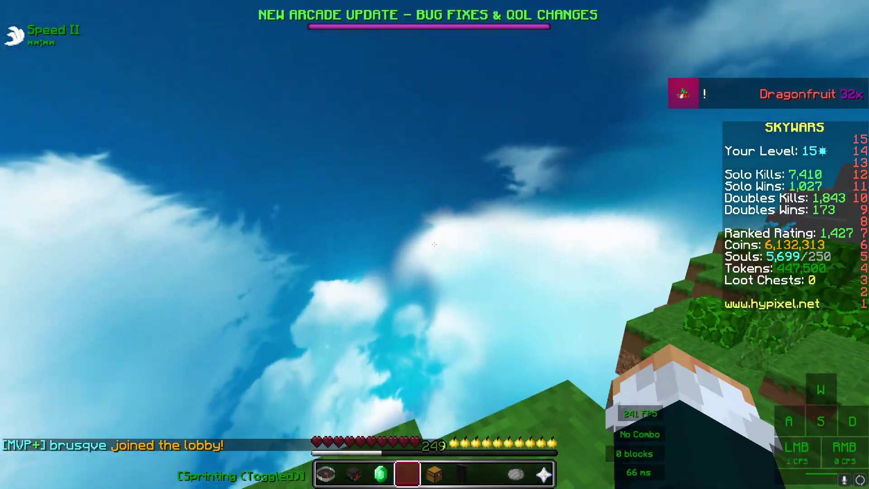
key(F5)
key(F5)
key(F5)
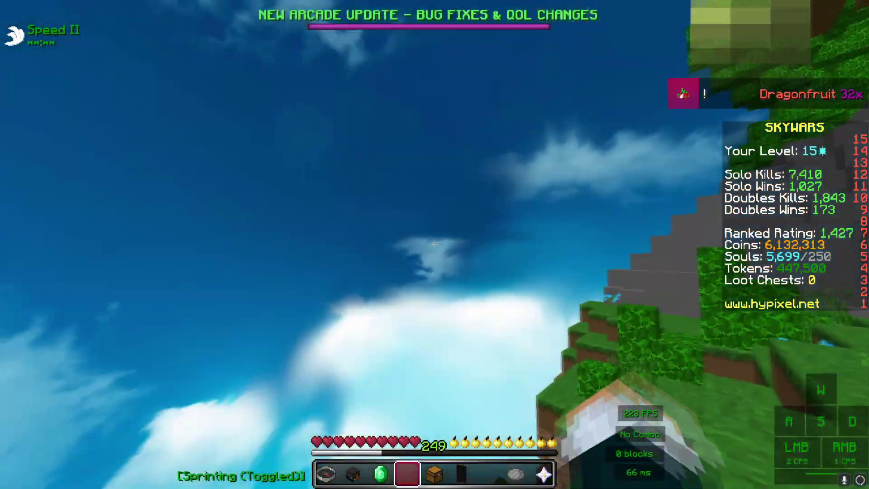
Step: Scroll through the Controls key bindings, including Hotbar Slot 8 on F and Sprint on I, then close them
key(Escape)
click(342, 284)
click(499, 215)
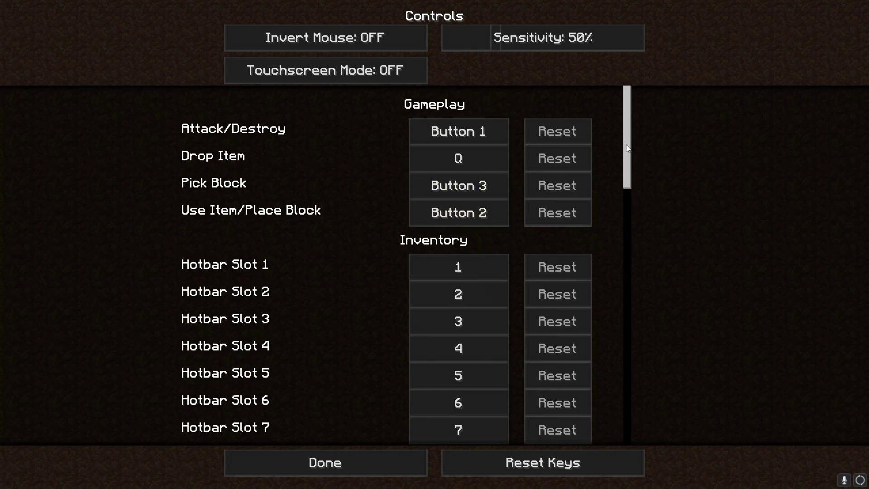
drag(626, 146, 627, 183)
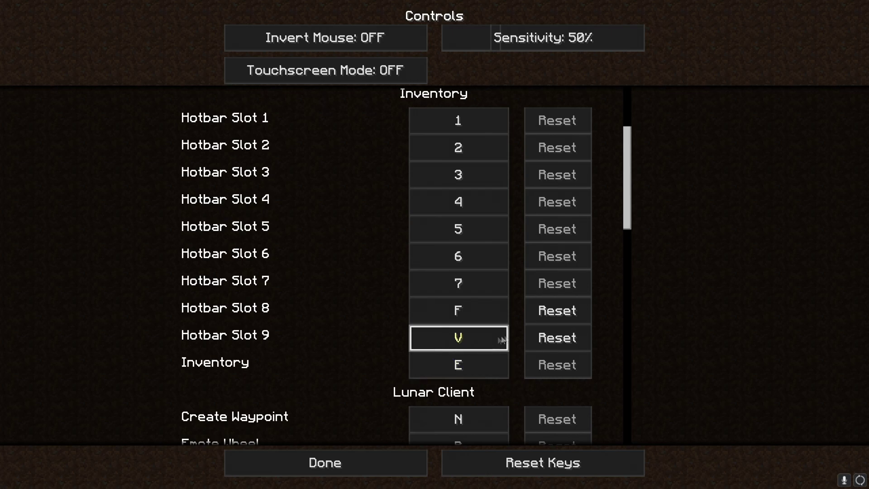
drag(629, 193, 626, 230)
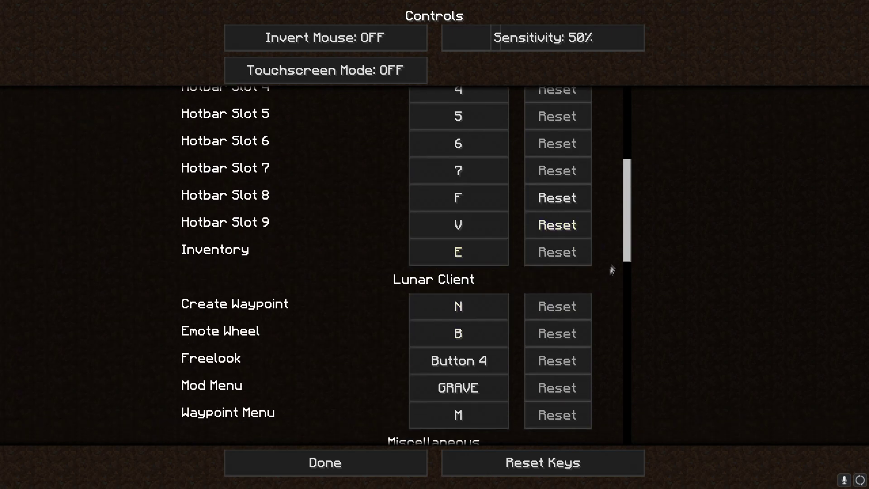
scroll(611, 270, down, 3)
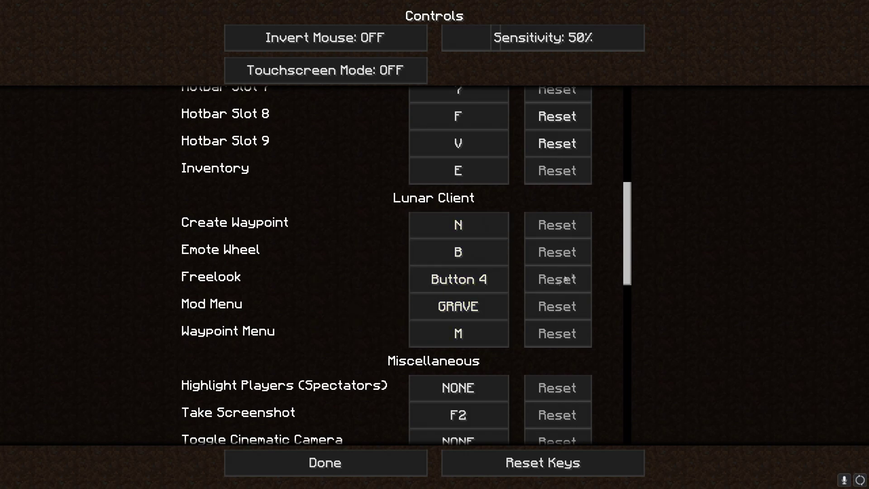
scroll(633, 237, down, 5)
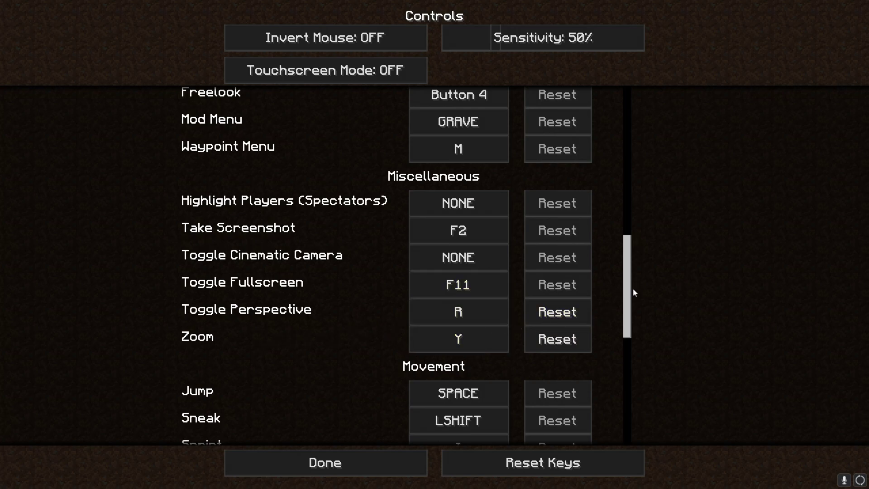
drag(627, 277, 628, 313)
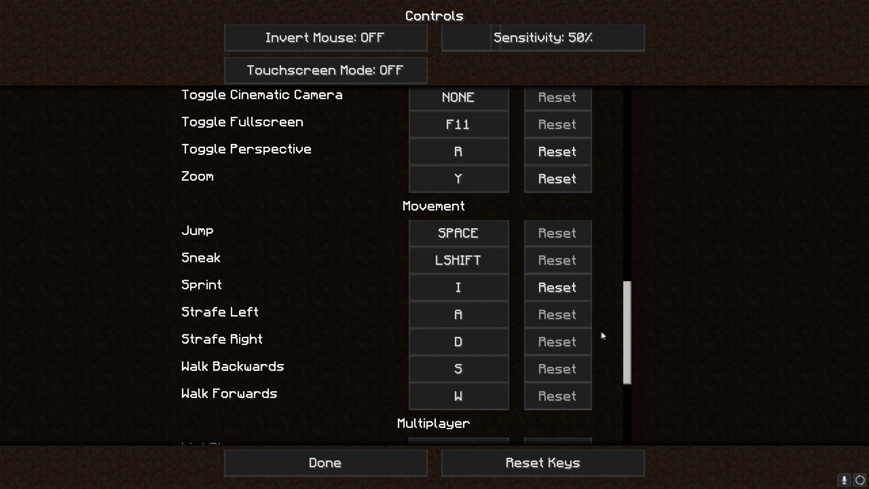
drag(630, 306, 637, 399)
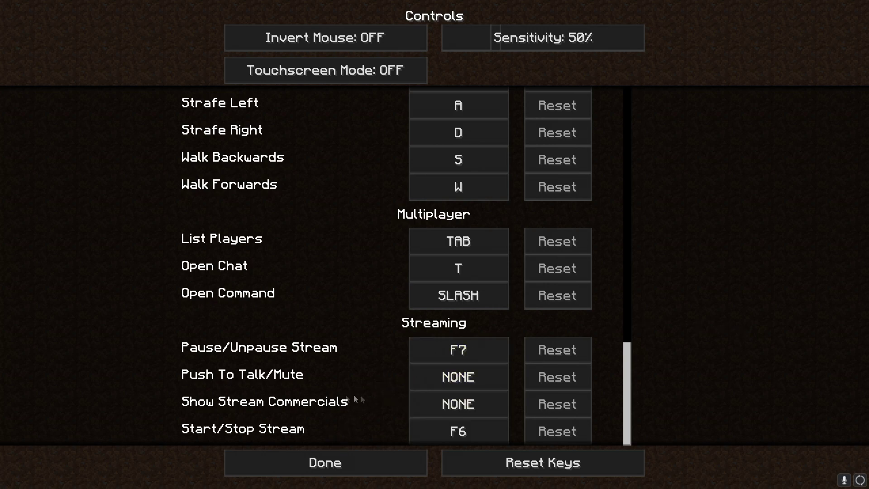
click(325, 463)
click(430, 321)
Step: Resume play, test the CPS display with left and right clicks, then switch to OBS Studio
key(Escape)
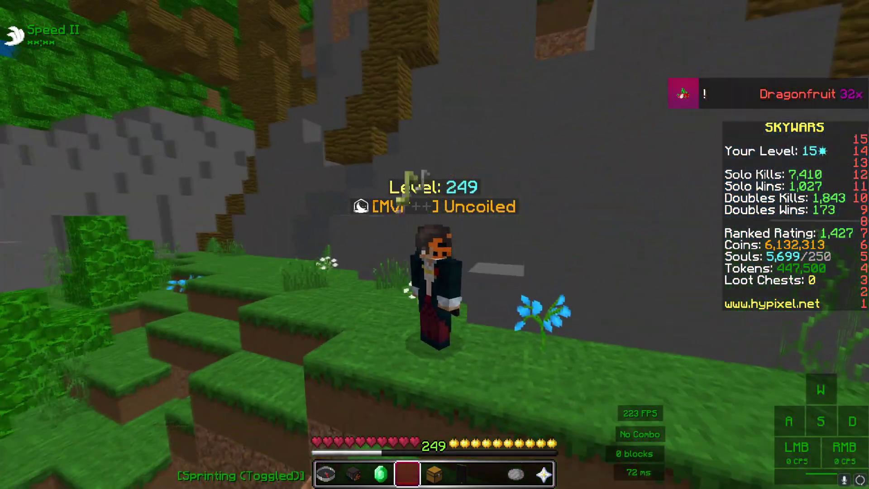
click(434, 245)
right_click(435, 244)
click(434, 244)
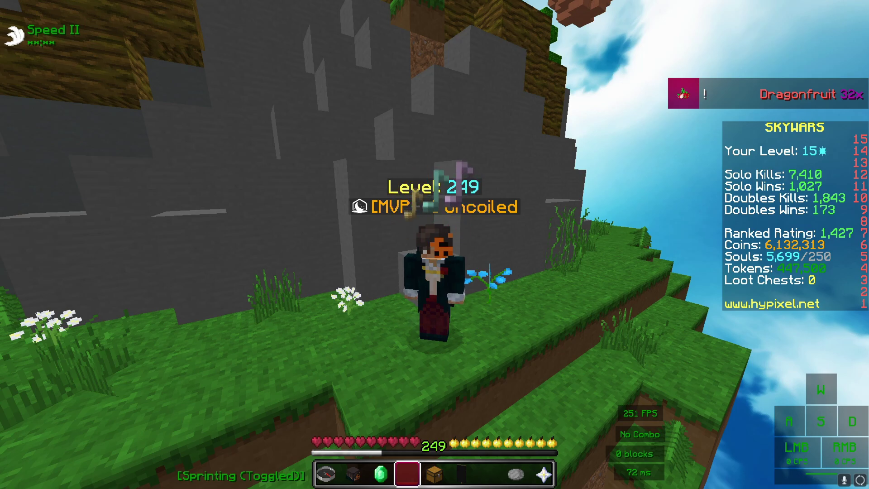
key(alt+Tab)
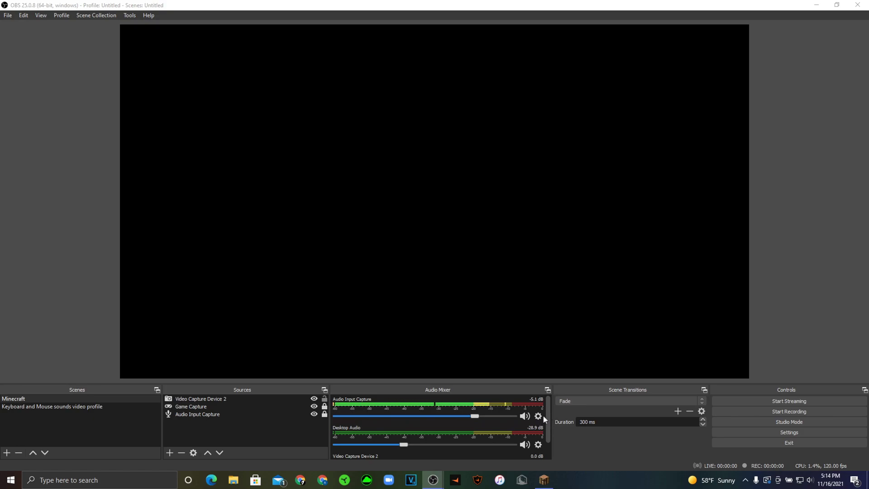
scroll(545, 419, down, 2)
scroll(544, 419, up, 2)
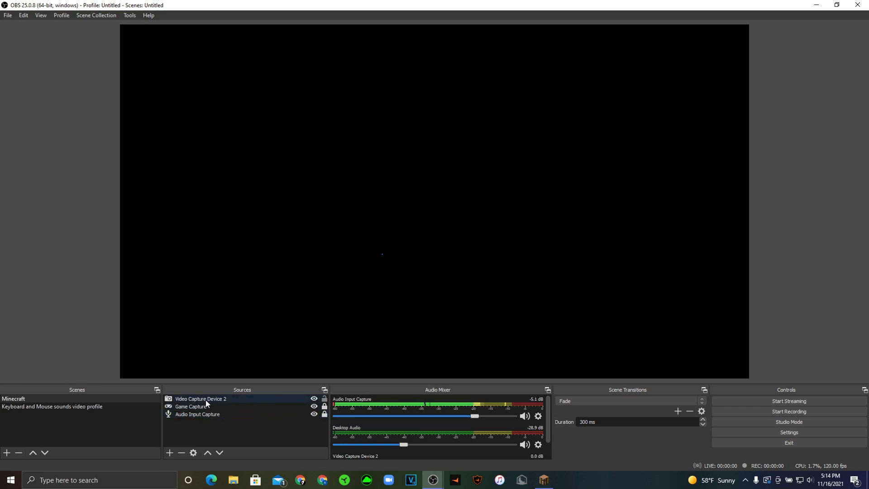
Step: Open OBS Settings and scroll the General page down to the Multiview layout options
click(789, 432)
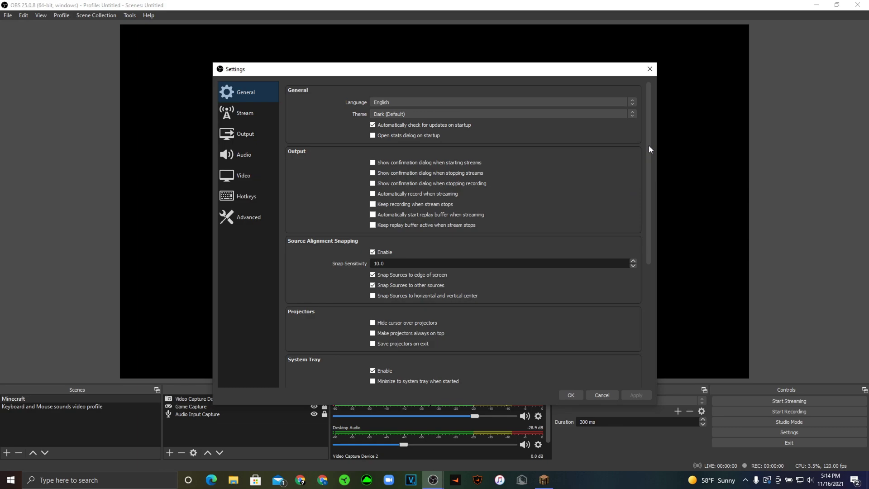
drag(648, 145, 658, 280)
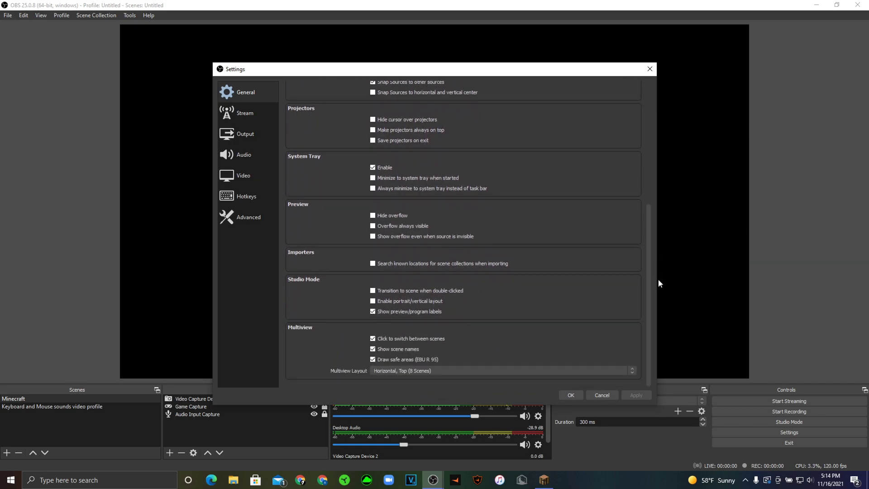
Step: Show the Output page: Advanced mode, NVIDIA NVENC H.264, CQP rate control, CQ level 18
click(255, 129)
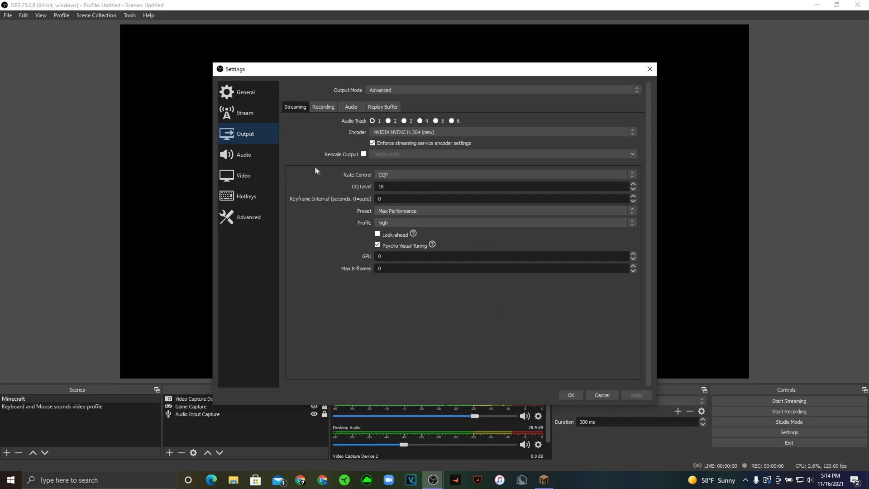
click(322, 108)
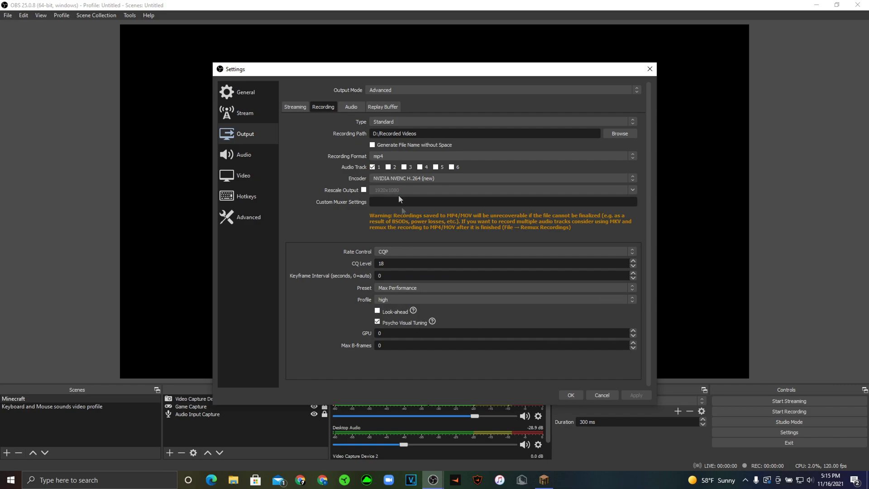
click(352, 108)
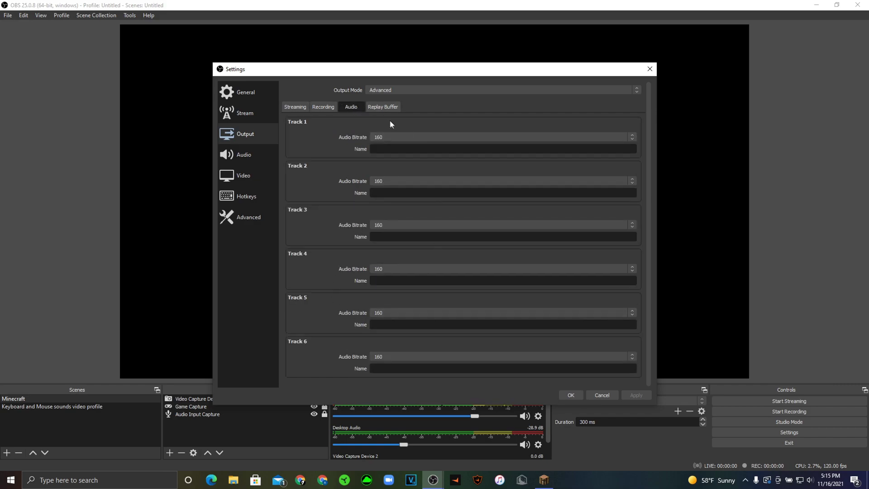
click(377, 107)
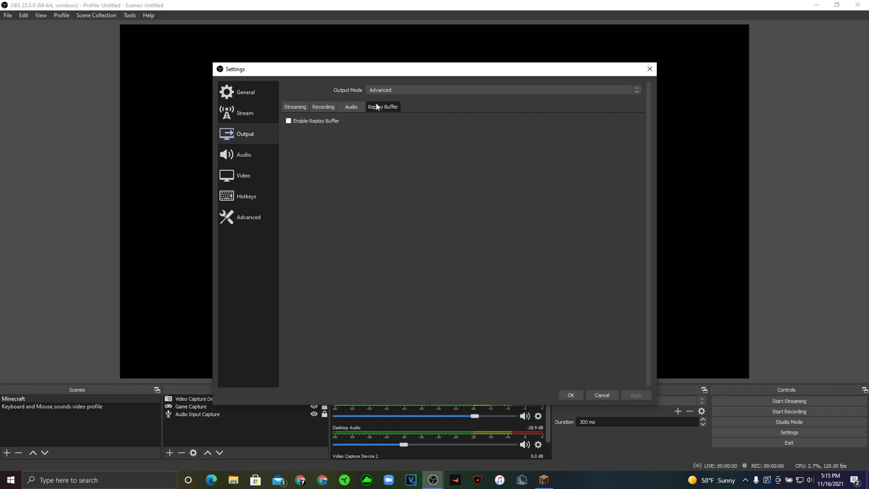
click(299, 109)
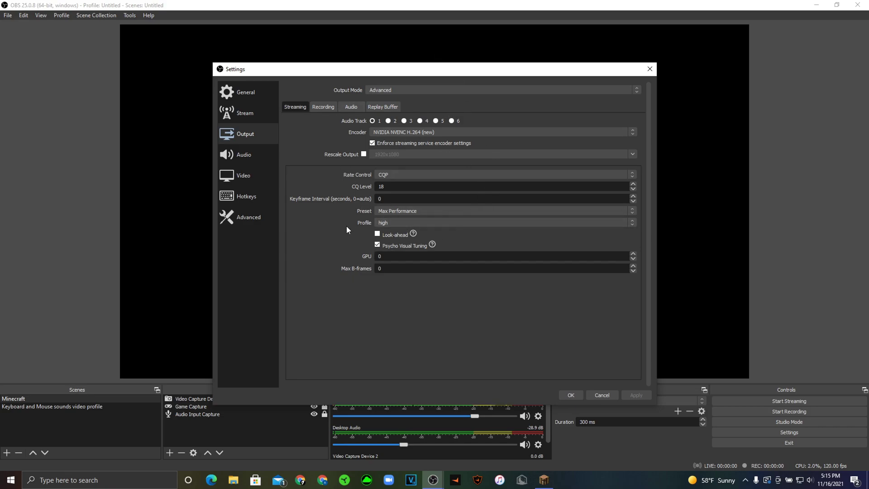
click(395, 90)
click(395, 89)
Step: Show the Audio page: 48 kHz sample rate, stereo channels, default desktop audio device
click(247, 156)
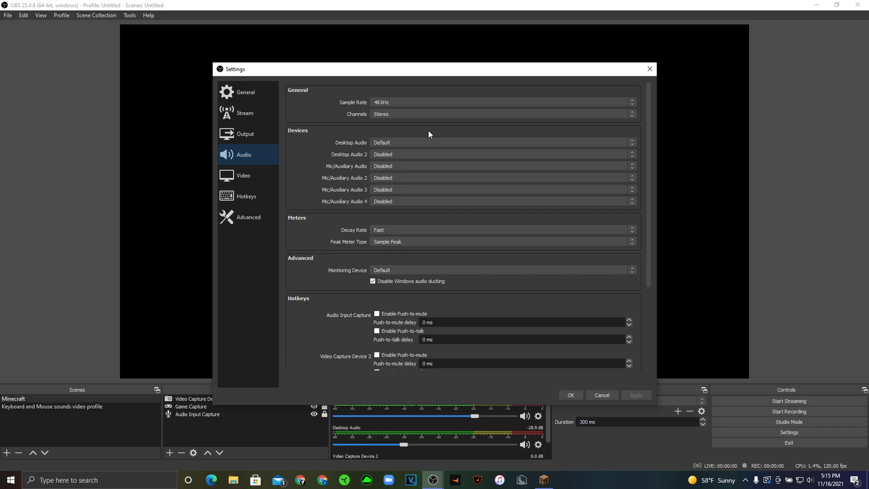
Step: Show the Video page: 1920x1080 base and output, Lanczos downscaling, 120/1 FPS
click(246, 179)
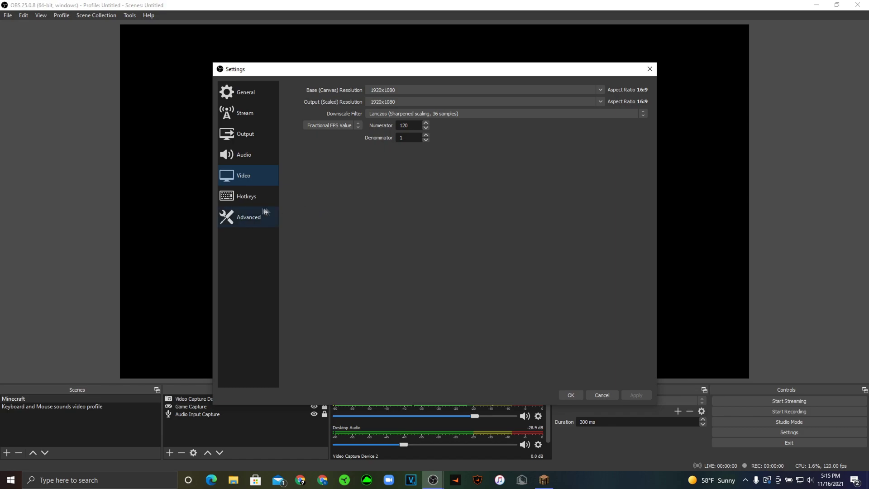
Step: On OBS's Advanced settings page, change auto-reconnect Maximum Retries from 20 to 19
click(245, 197)
click(251, 215)
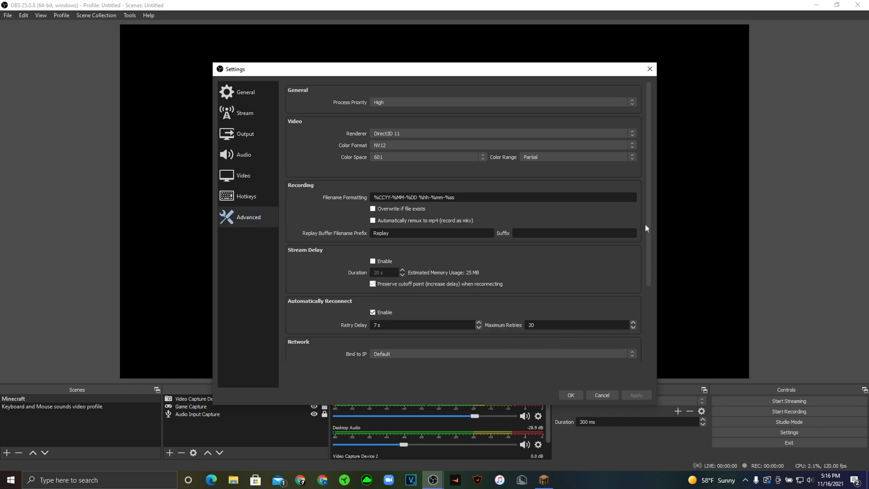
scroll(647, 249, down, 1)
double_click(561, 298)
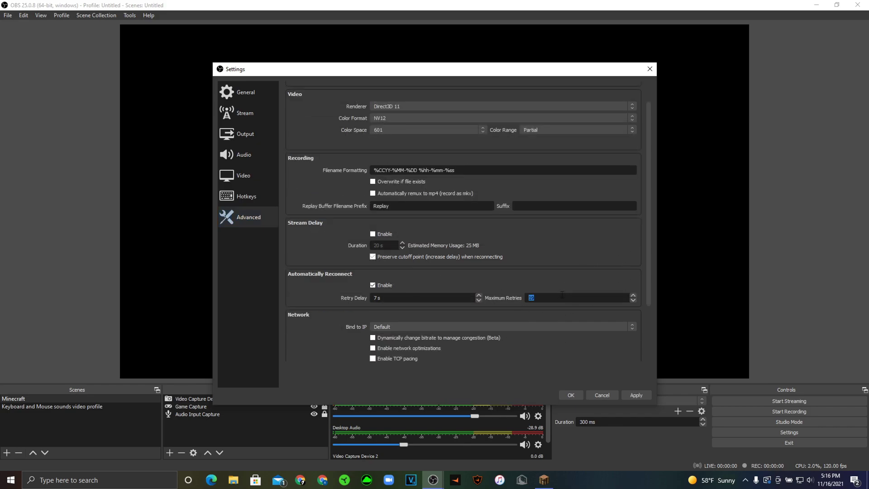
scroll(648, 265, down, 3)
scroll(642, 341, up, 2)
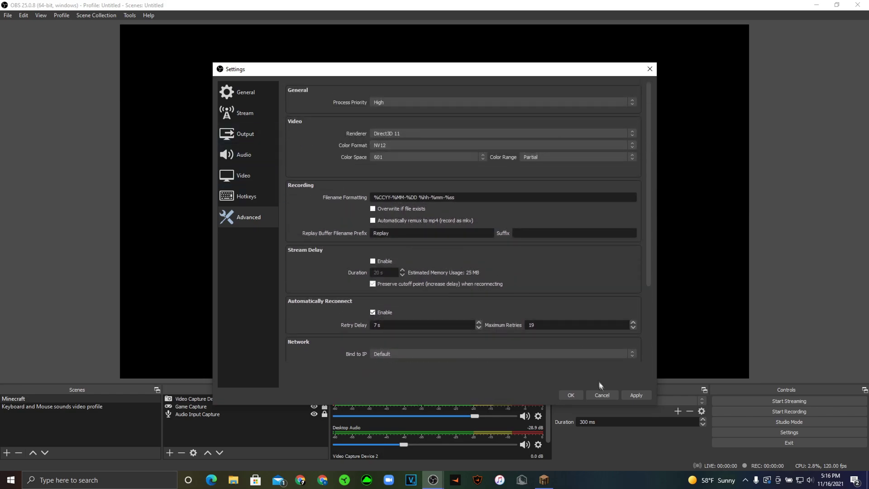
Step: Close the OBS Studio Settings window
click(602, 395)
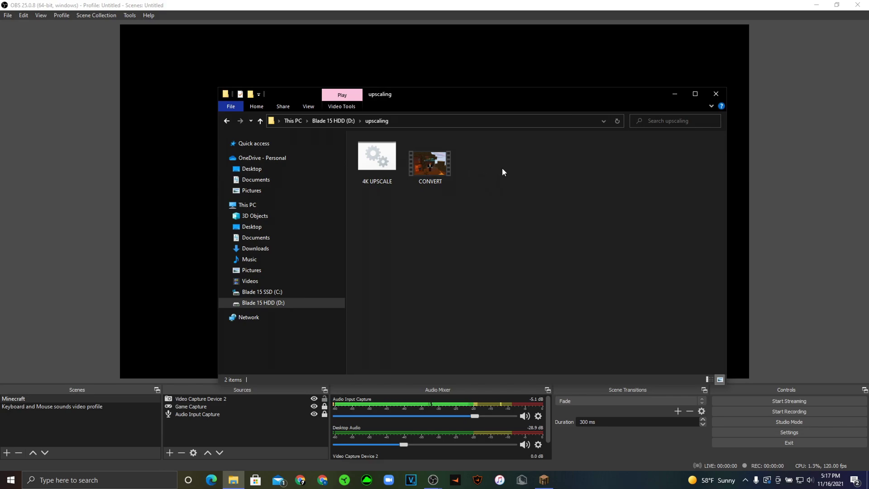
Step: Open the 4K UPSCALE batch script in Notepad and move its window left
right_click(384, 168)
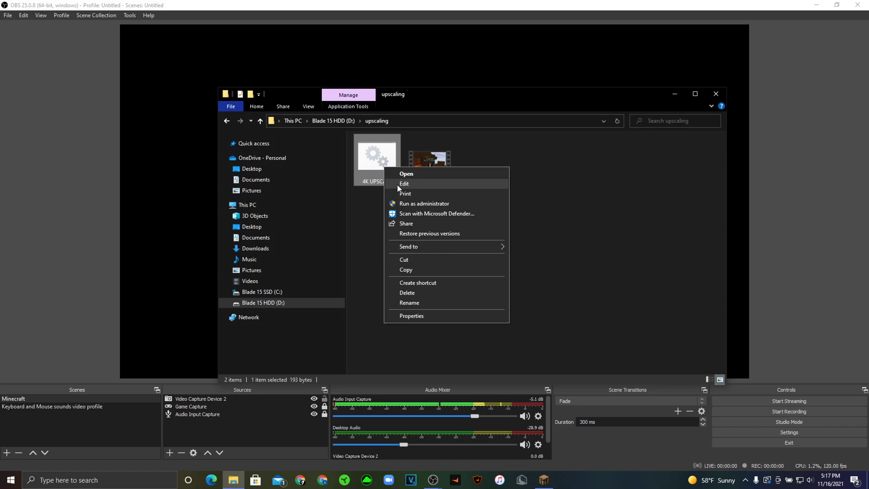
click(397, 184)
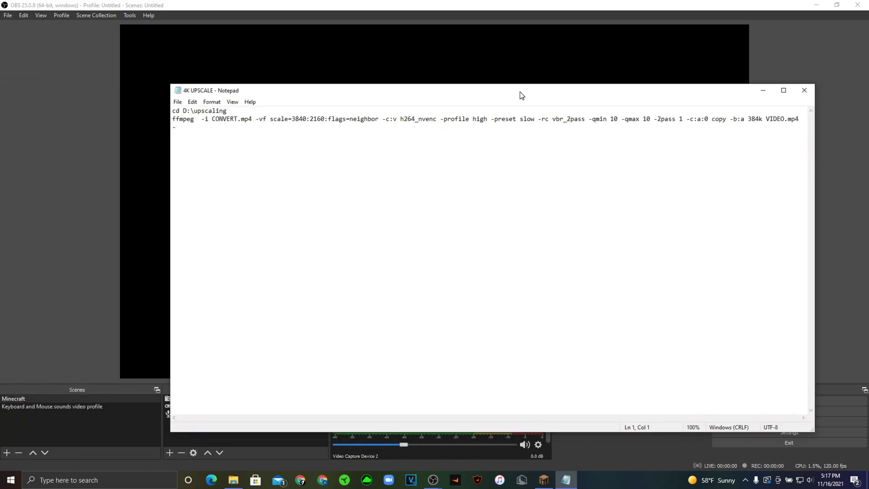
drag(519, 93, 460, 77)
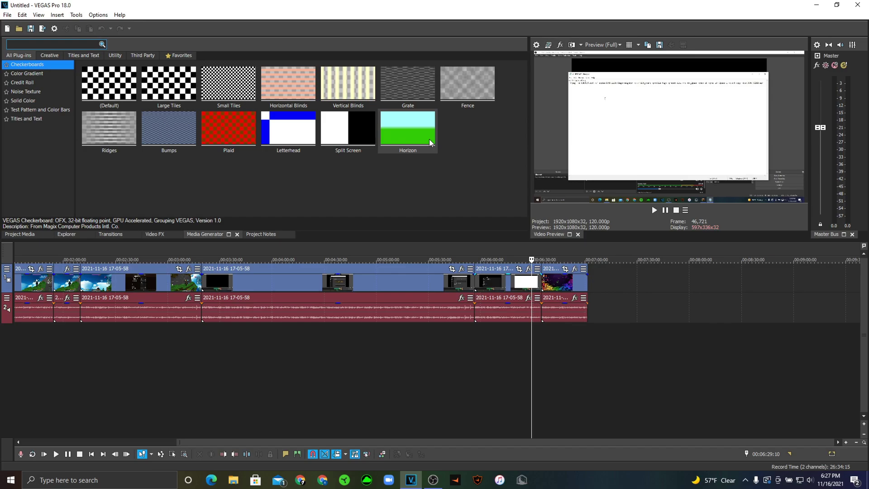
Step: Bring VEGAS Pro's Untitled project forward and open its File menu
click(7, 14)
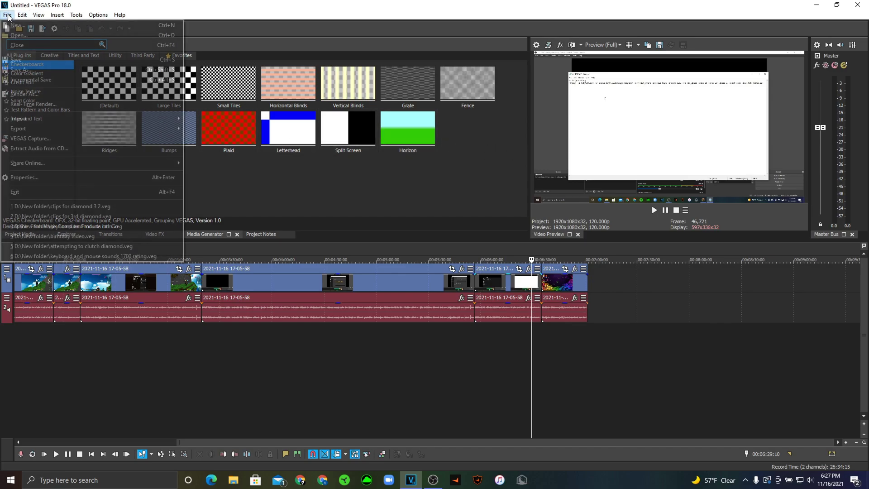
click(23, 177)
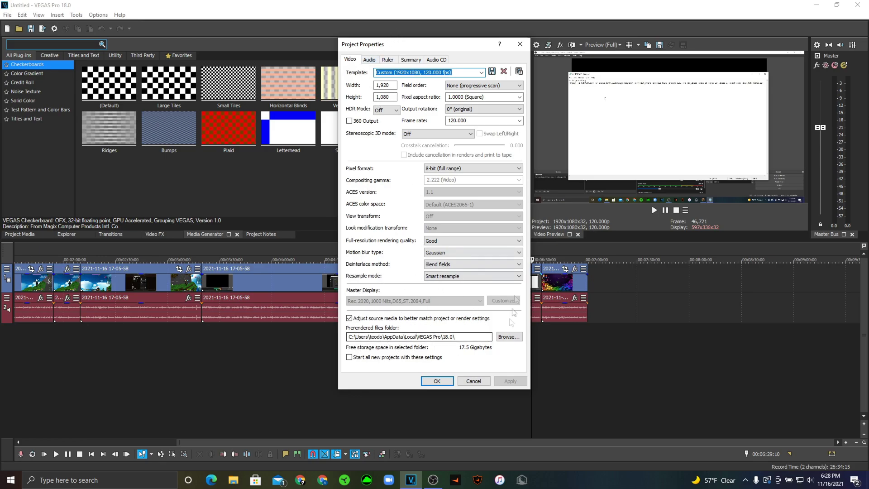
click(370, 59)
click(387, 59)
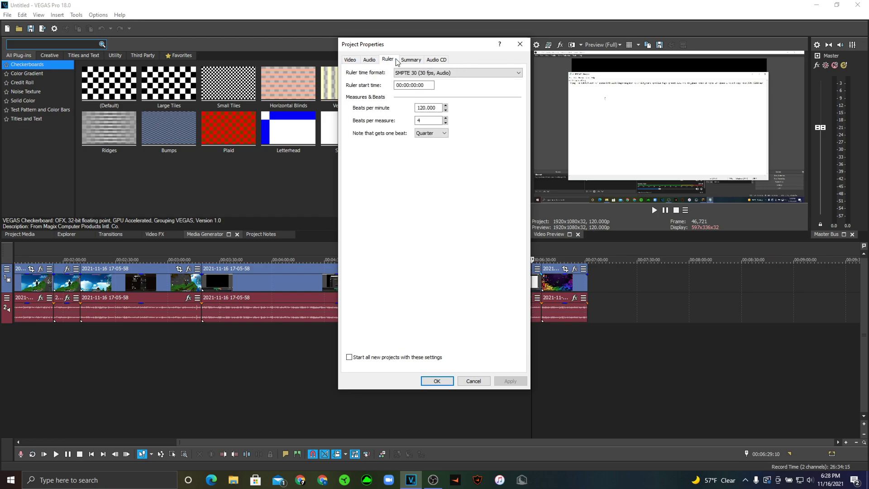
click(410, 60)
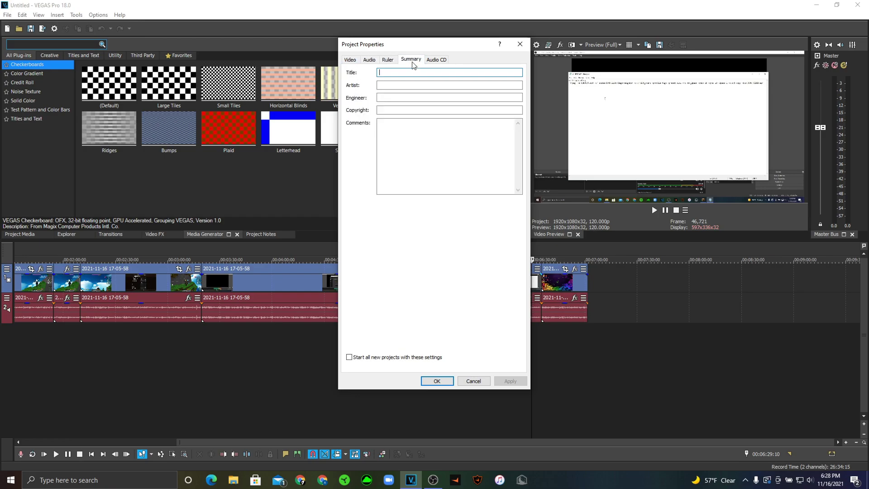
click(436, 59)
click(350, 60)
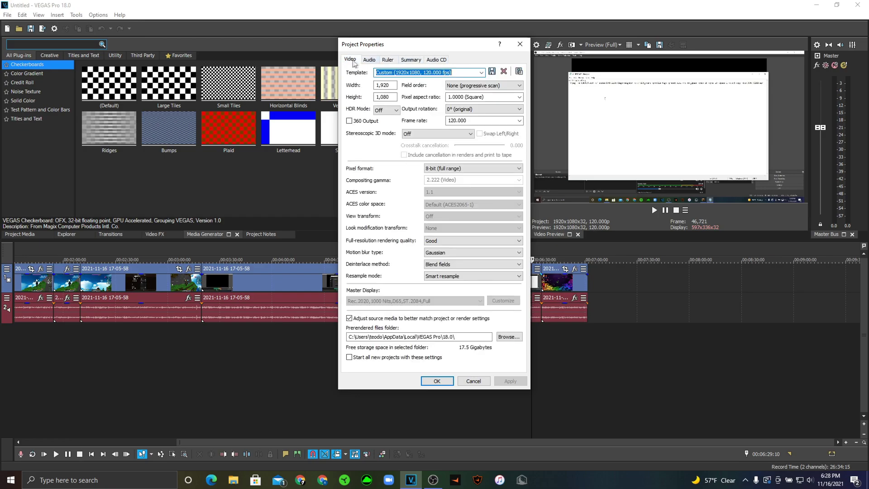
click(473, 381)
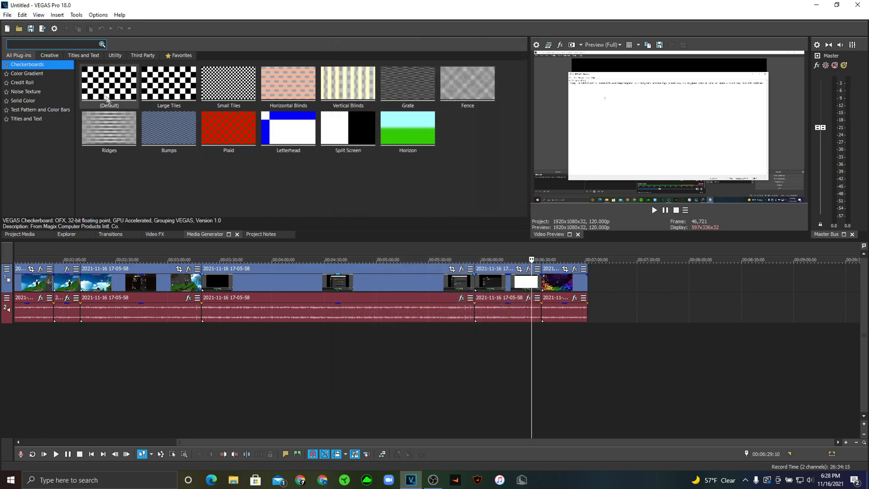
Step: Open Render As and pick the custom MAGIX AVC/AAC MP4 1080p H.264 60 fps template
click(7, 14)
click(24, 94)
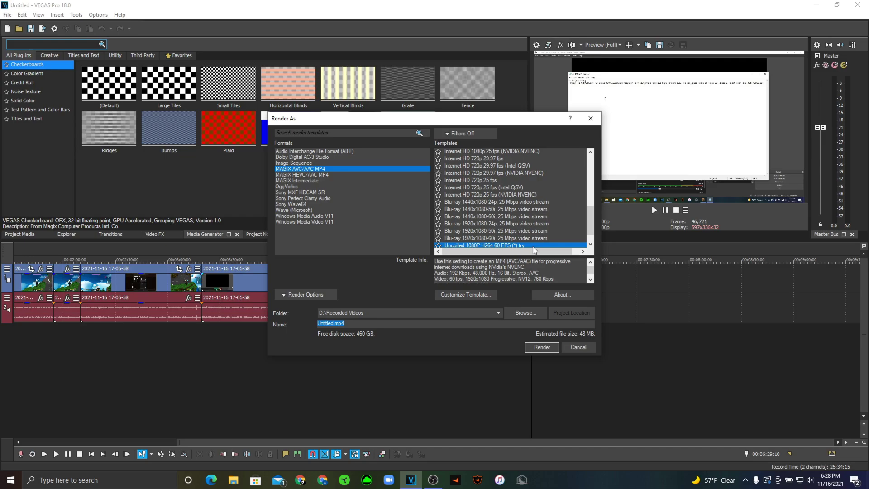
click(493, 247)
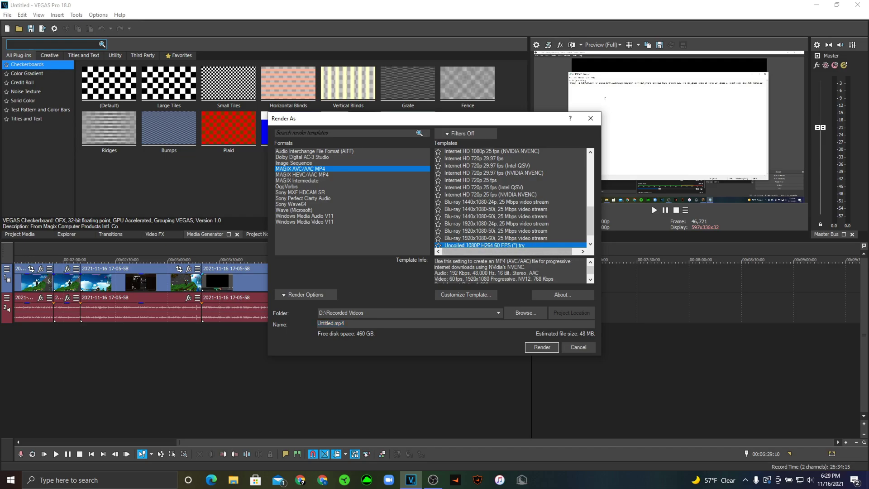
Step: Open the template's custom settings: 1920x1080, 60 fps, 768,000 bps constant, NV Encoder
click(471, 294)
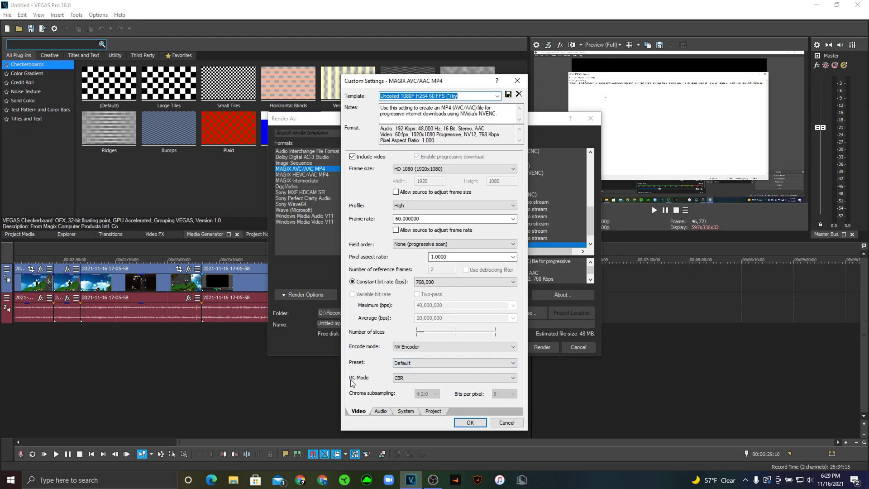
click(381, 412)
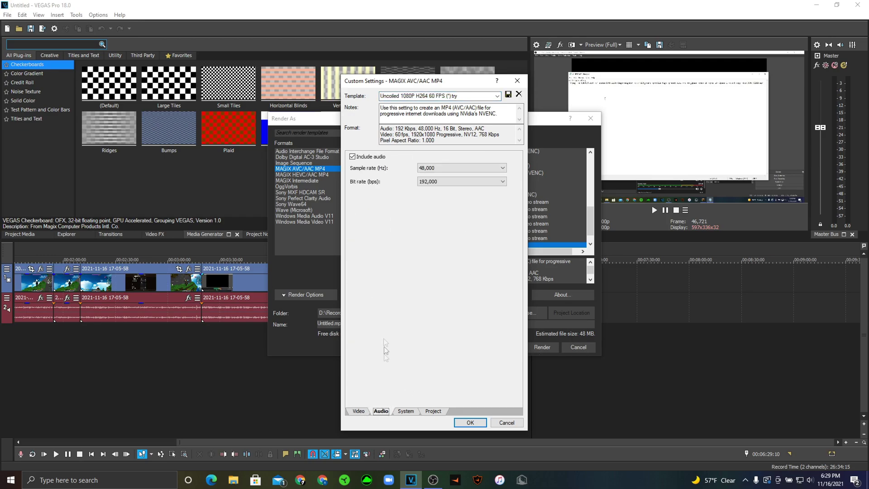
click(401, 411)
click(386, 412)
click(444, 168)
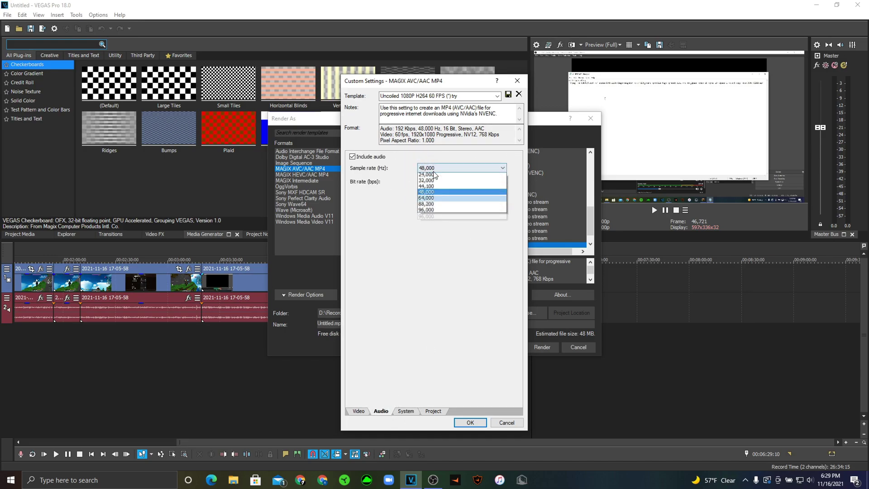
click(385, 183)
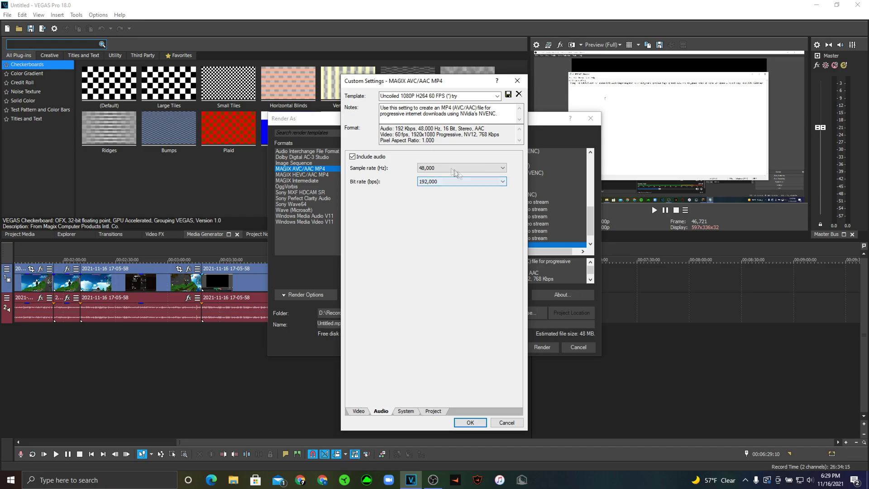
click(413, 412)
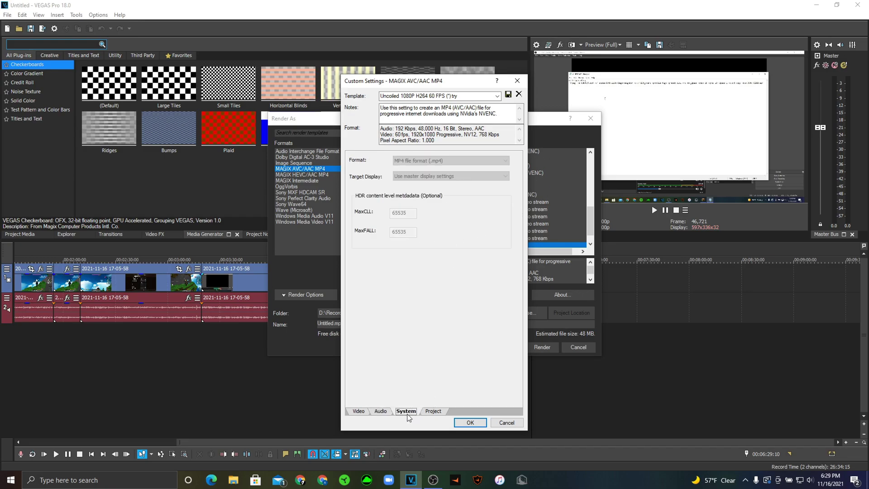
click(426, 412)
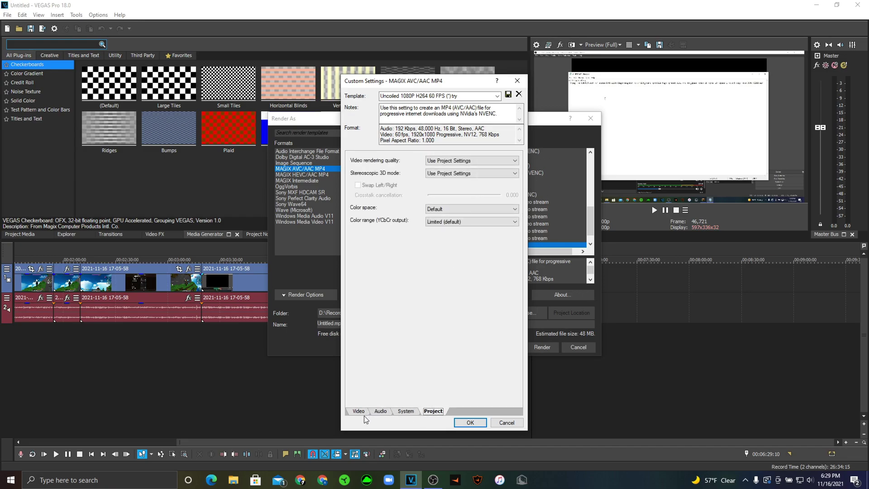
click(358, 411)
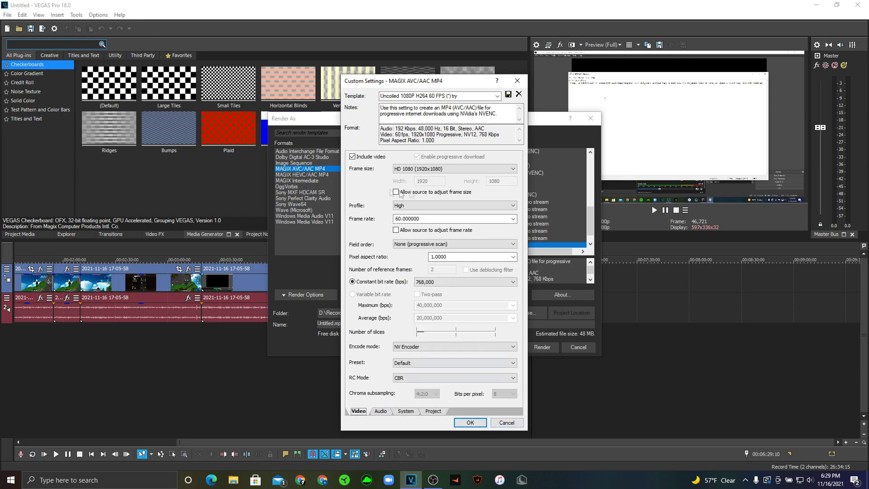
Step: Cancel the Custom Settings and star the 1080p H.264 60 fps template as a favourite
click(497, 422)
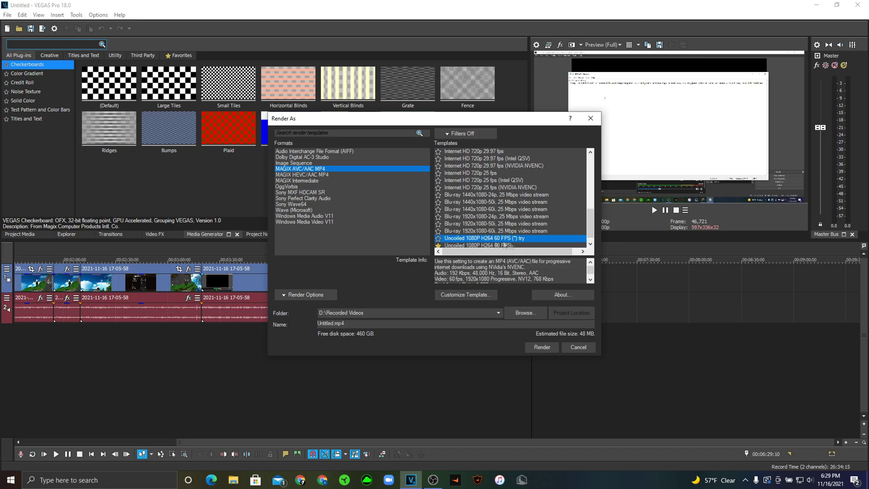
click(438, 238)
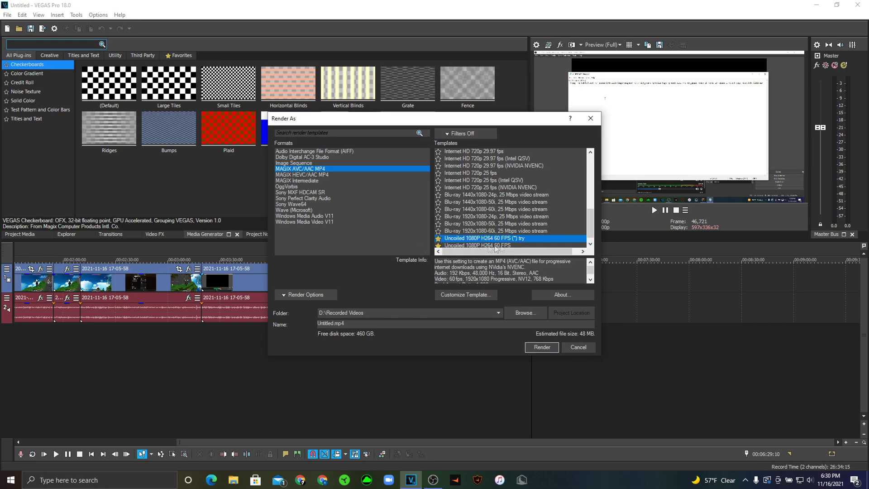